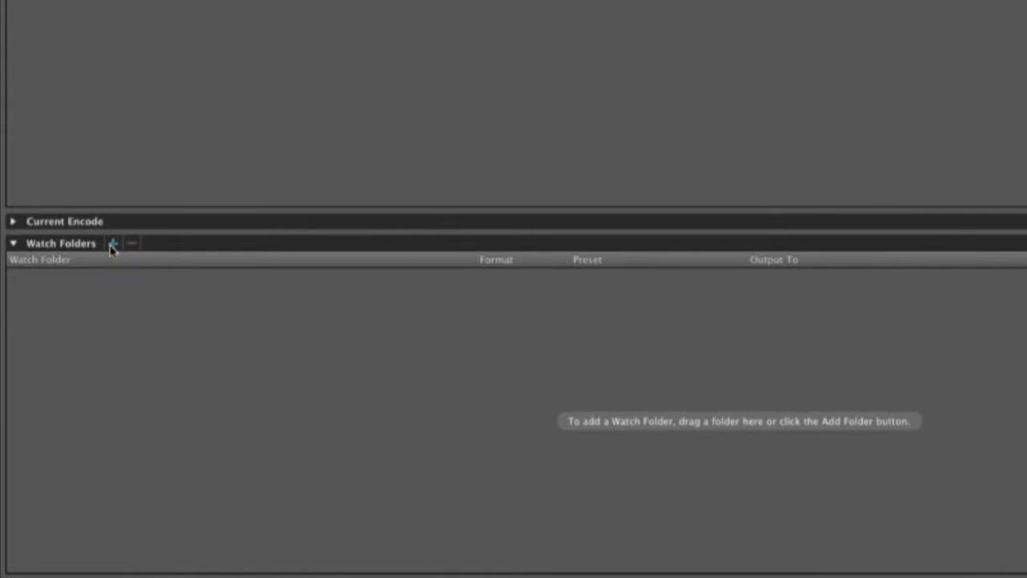
- Create a new Desktop folder named iPad and add it as a watch folder
click(113, 244)
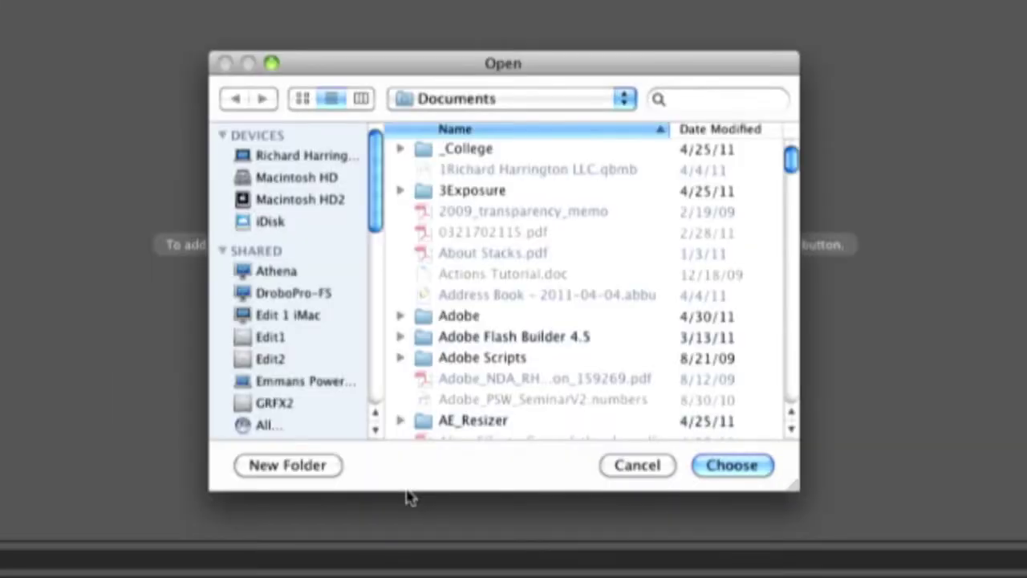
scroll(301, 425, down, 1)
key(super+shift+d)
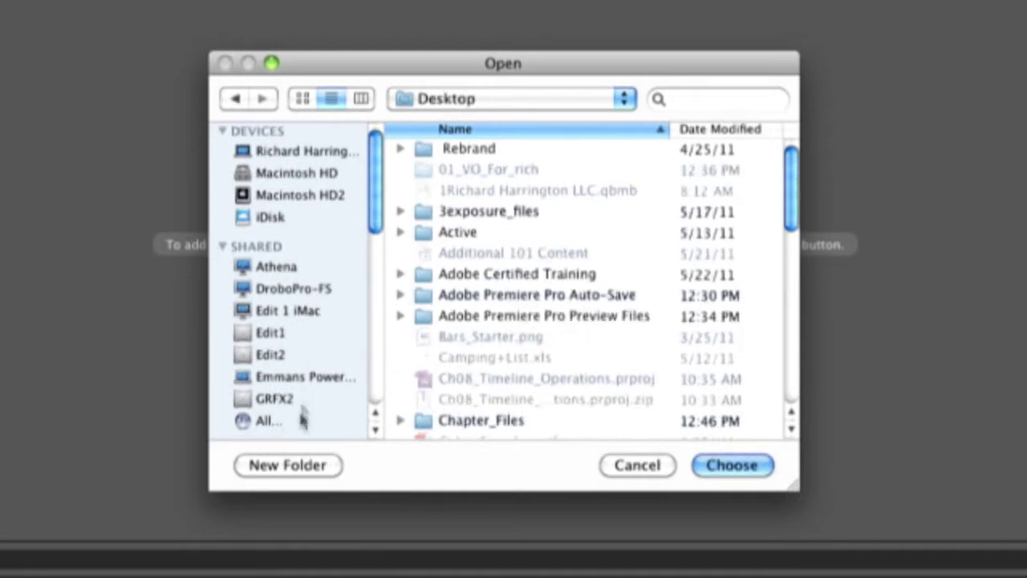
click(292, 465)
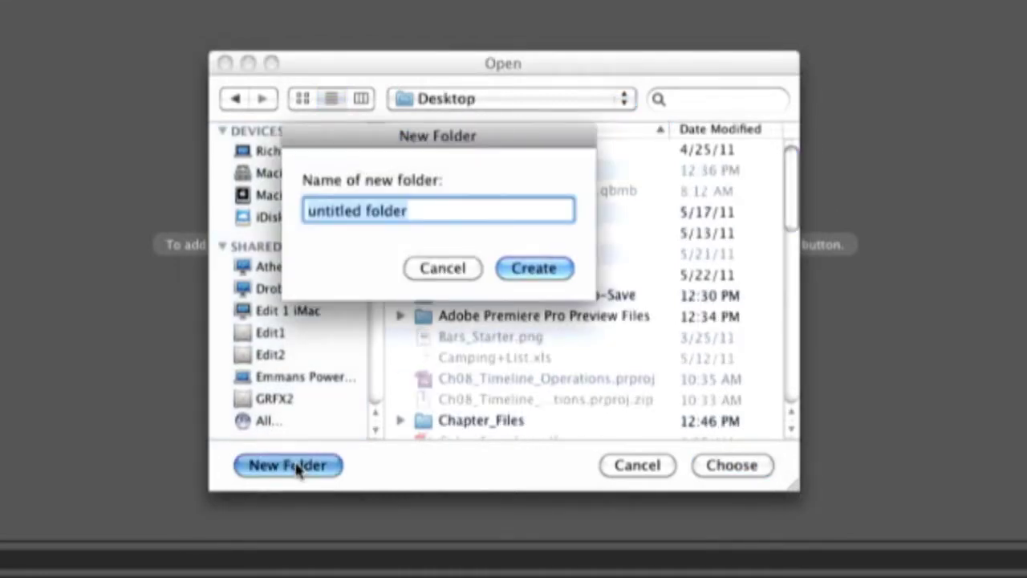
key(BackSpace)
text(iPa)
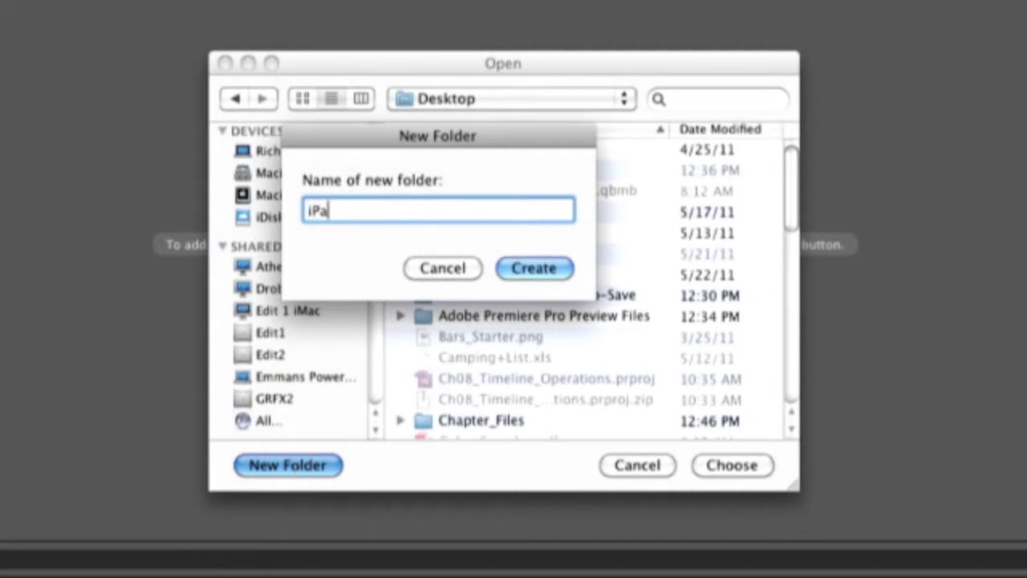
text(d)
key(Return)
click(728, 465)
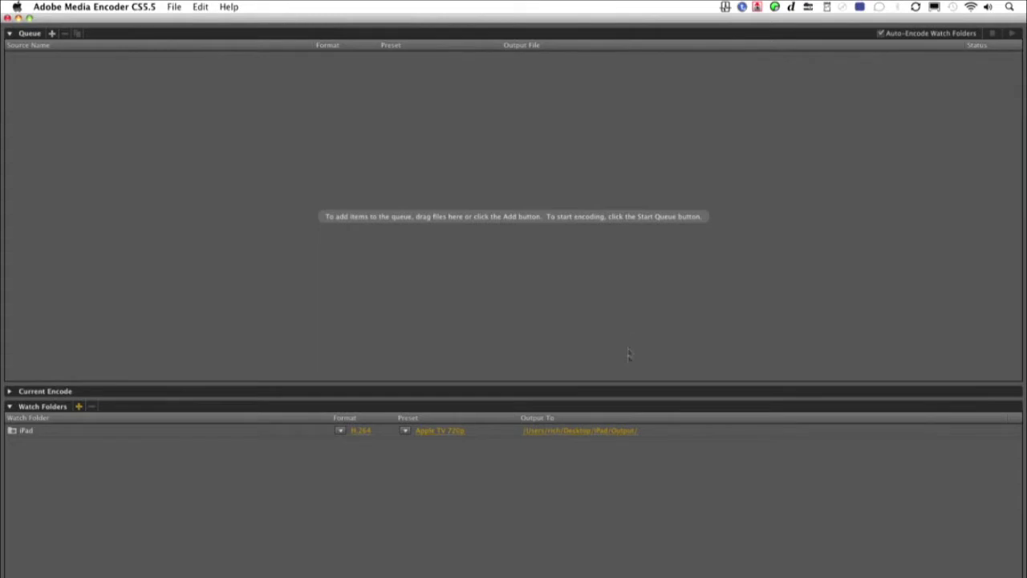
- Keep H.264 as the iPad watch folder's format and pick the Apple iPad 640x360 16x9 preset
click(340, 430)
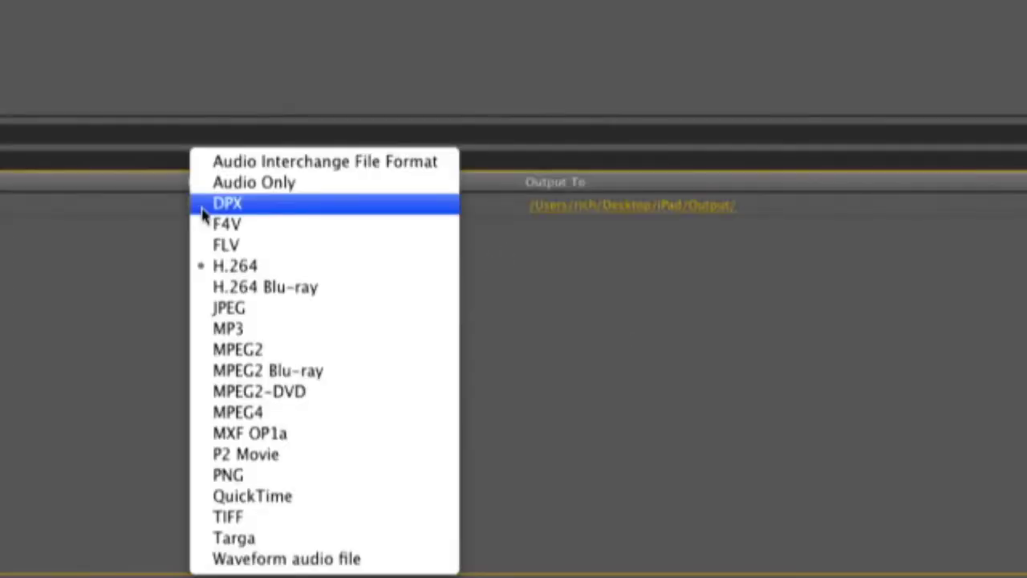
click(235, 269)
click(318, 208)
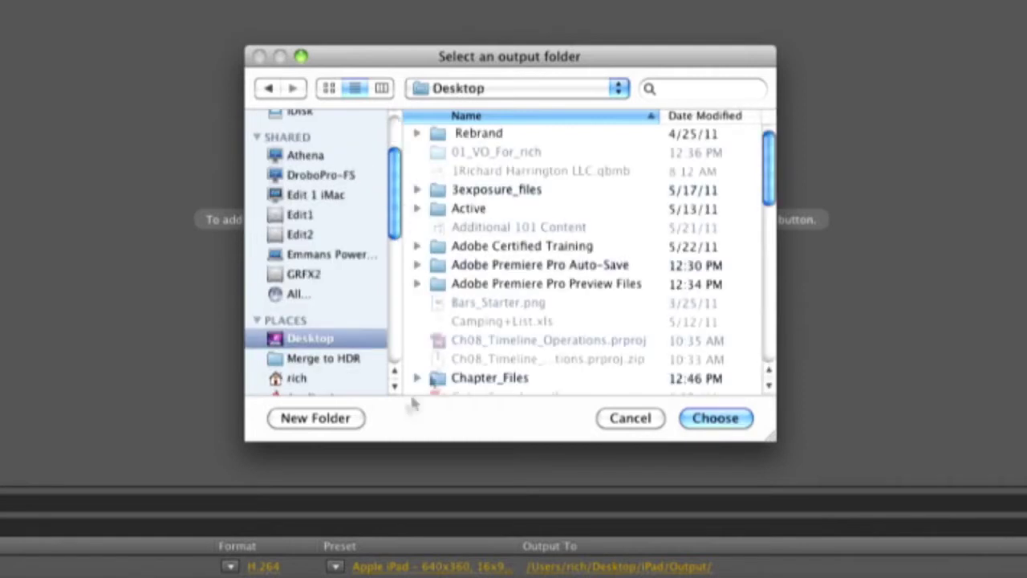
- Create Desktop/Output/iPad and choose it as the watch folder's output destination
click(335, 425)
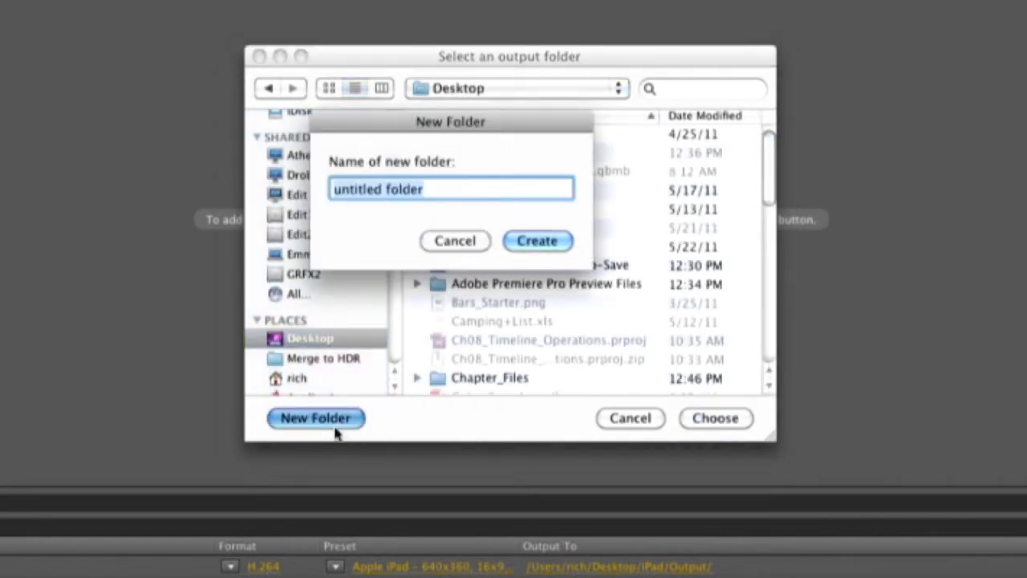
text(Output)
key(Return)
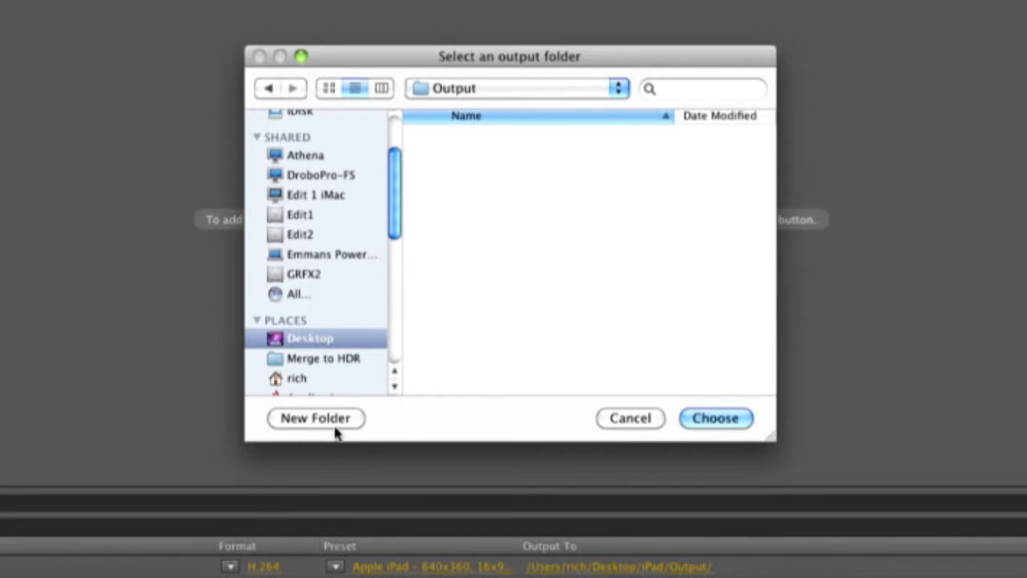
click(333, 423)
text(iPad)
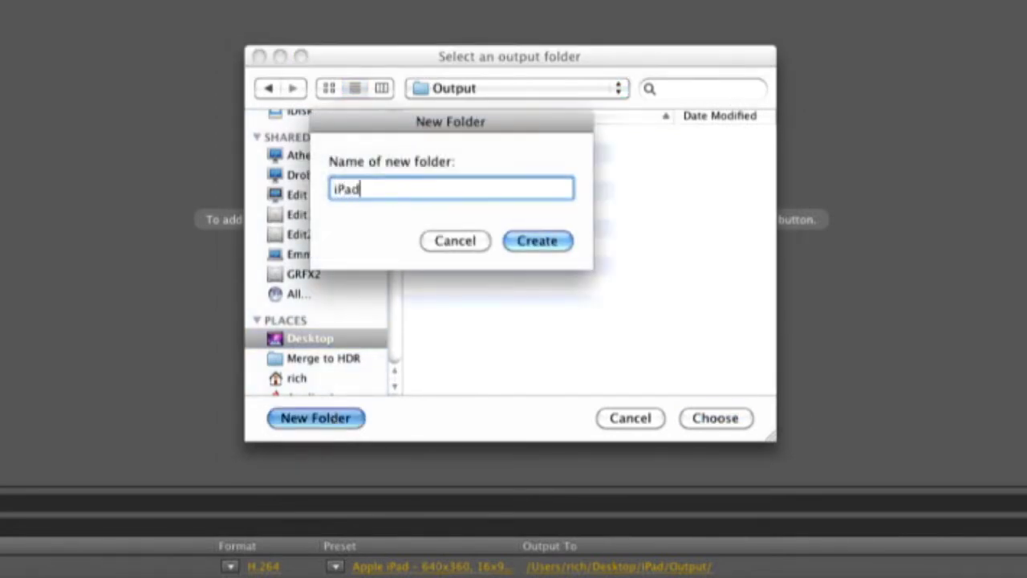
key(Return)
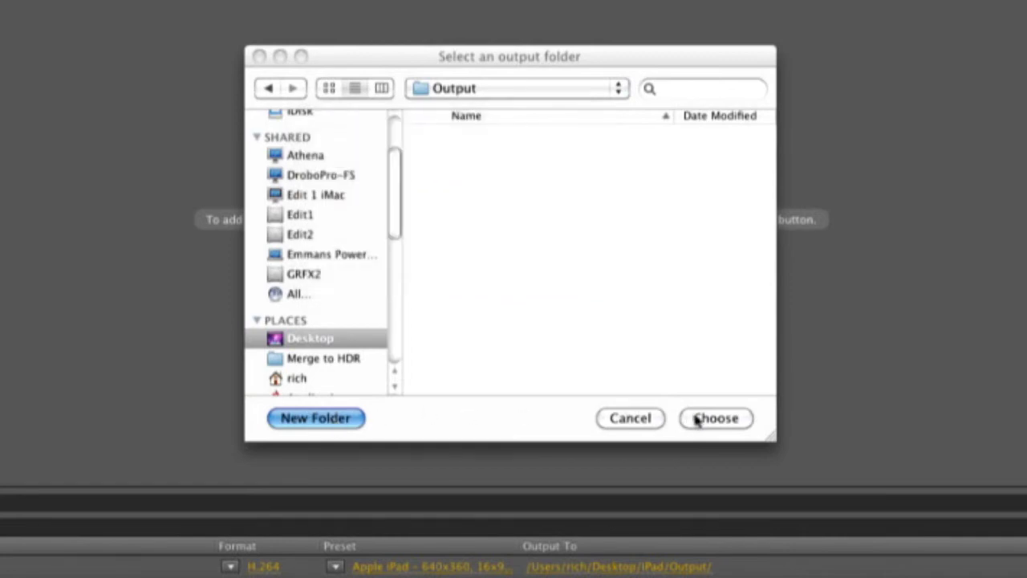
click(698, 419)
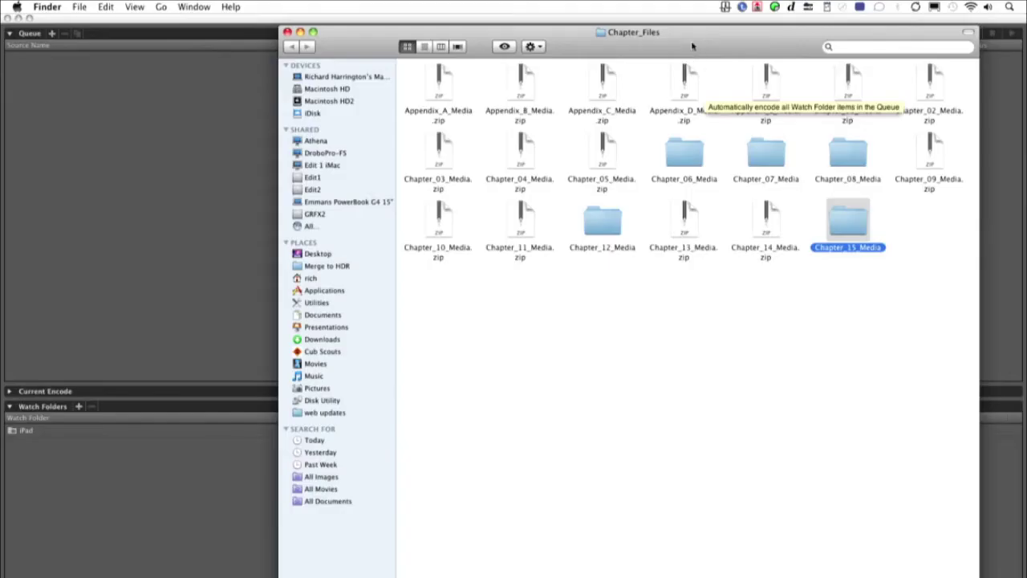
- Copy CornerAtNight.mov from the Movies folder onto the Desktop iPad watch folder
key(super+shift+d)
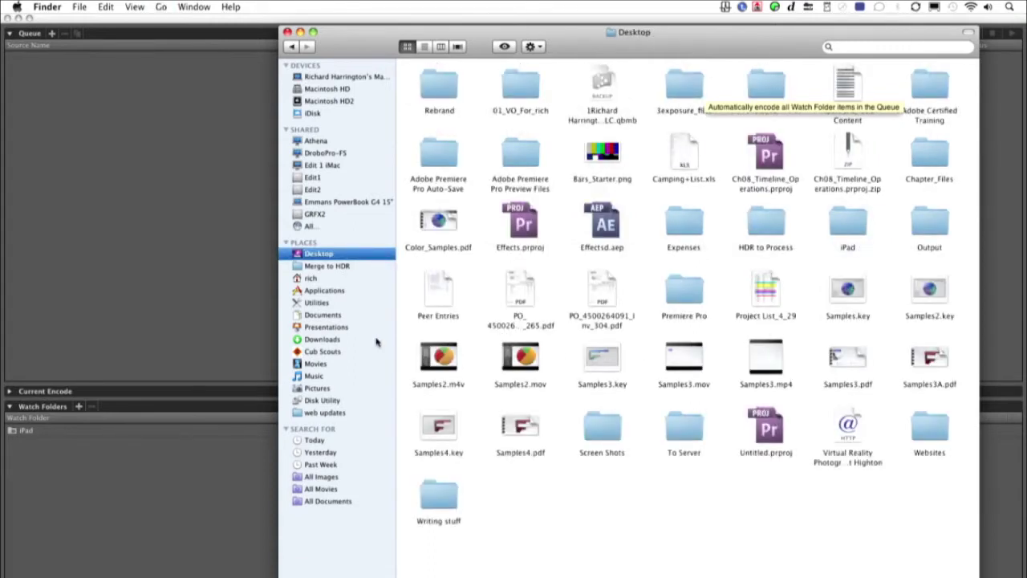
key(super+n)
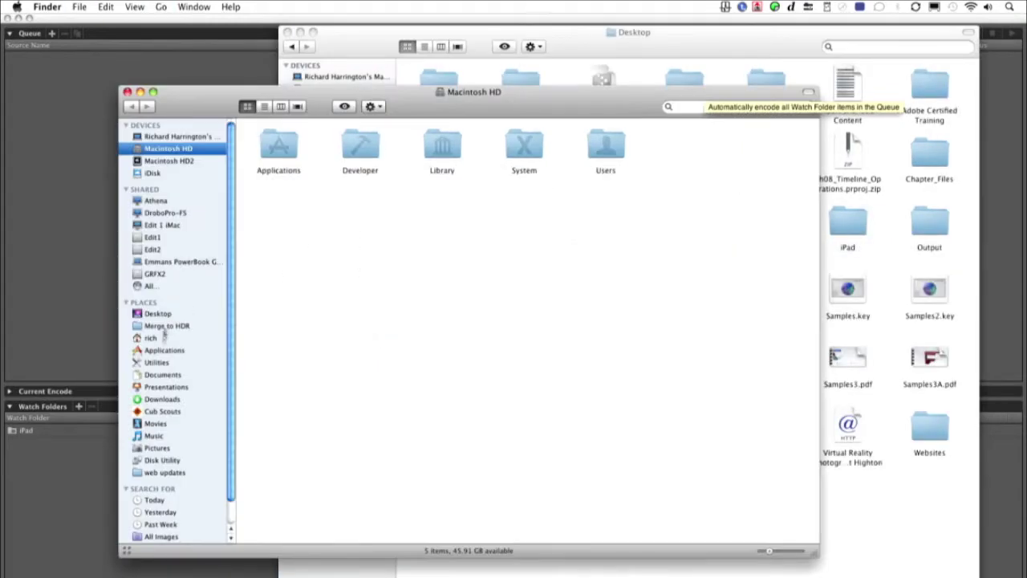
click(158, 422)
drag(596, 111, 325, 332)
mouse_move(515, 360)
drag(512, 362, 852, 226)
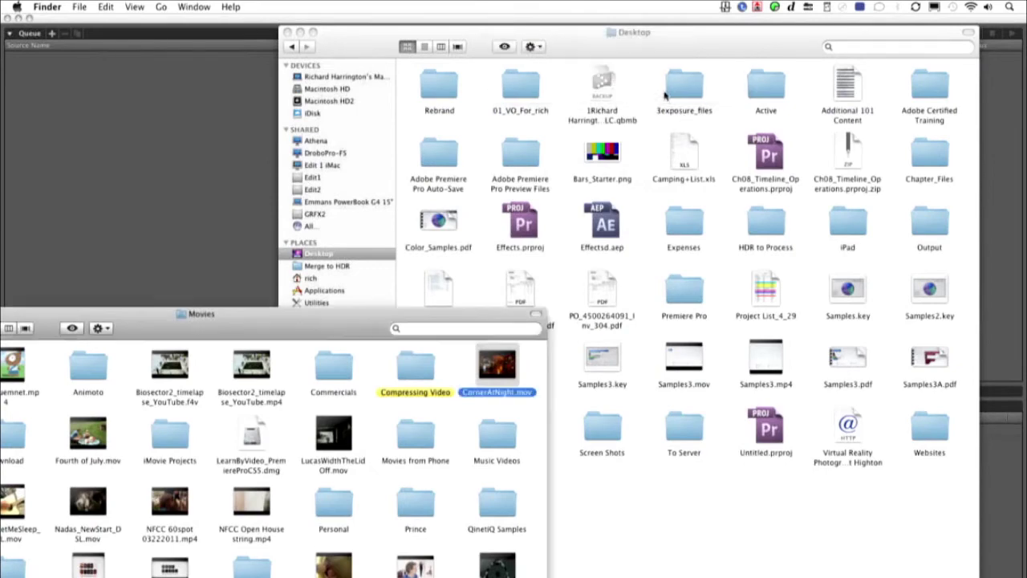
- Switch back to Media Encoder and let it auto-encode CornerAtNight.mov to CornerAtNight.mp4
key(super+Tab)
key(super+Tab)
key(super+Tab)
key(super+Tab)
key(super+Tab)
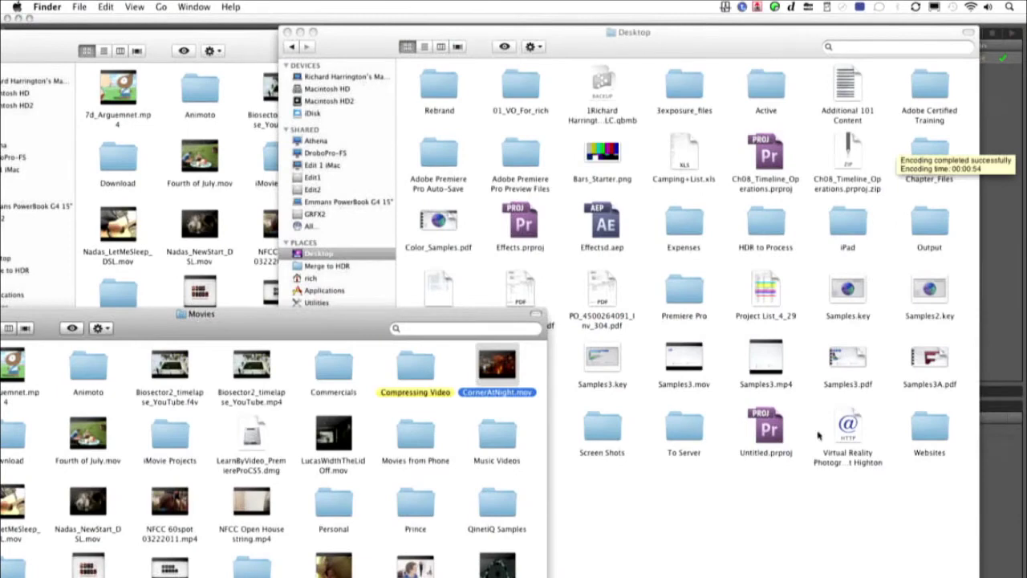
- Open Desktop/Output/iPad and view Get Info for CornerAtNight.mp4, confirming a 5 MB movie
click(787, 529)
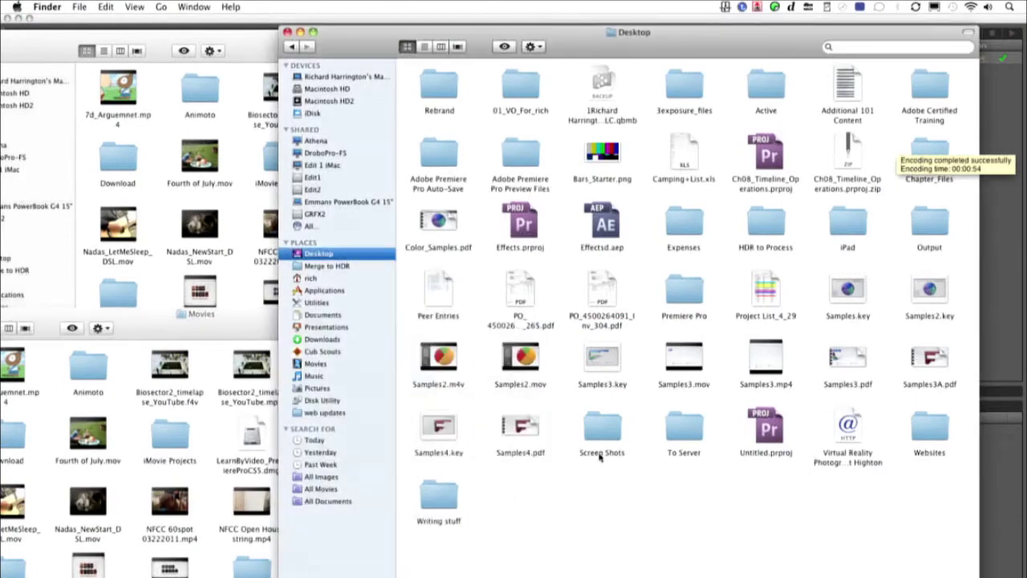
double_click(911, 226)
double_click(441, 86)
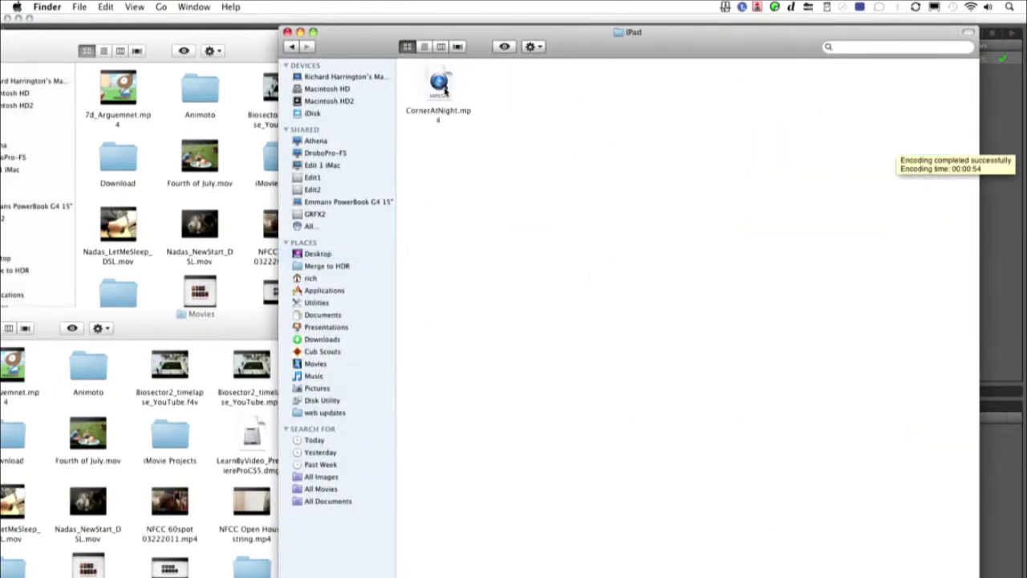
click(452, 90)
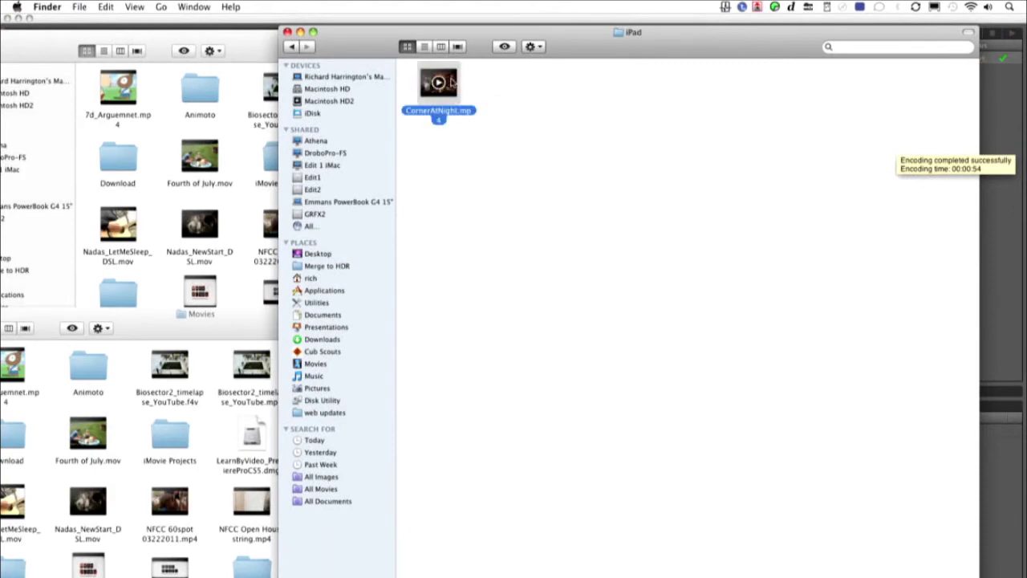
key(super+i)
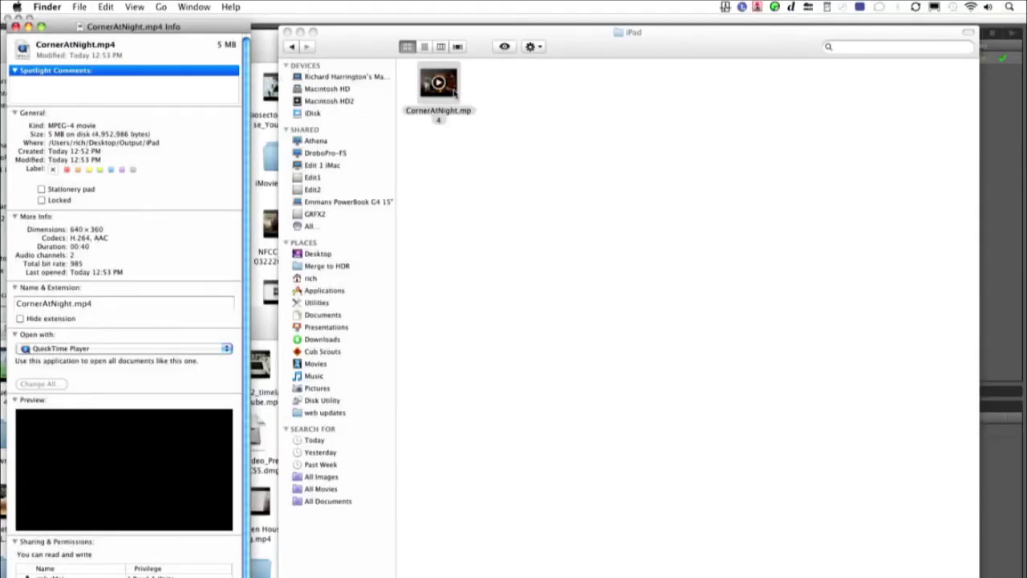
click(454, 93)
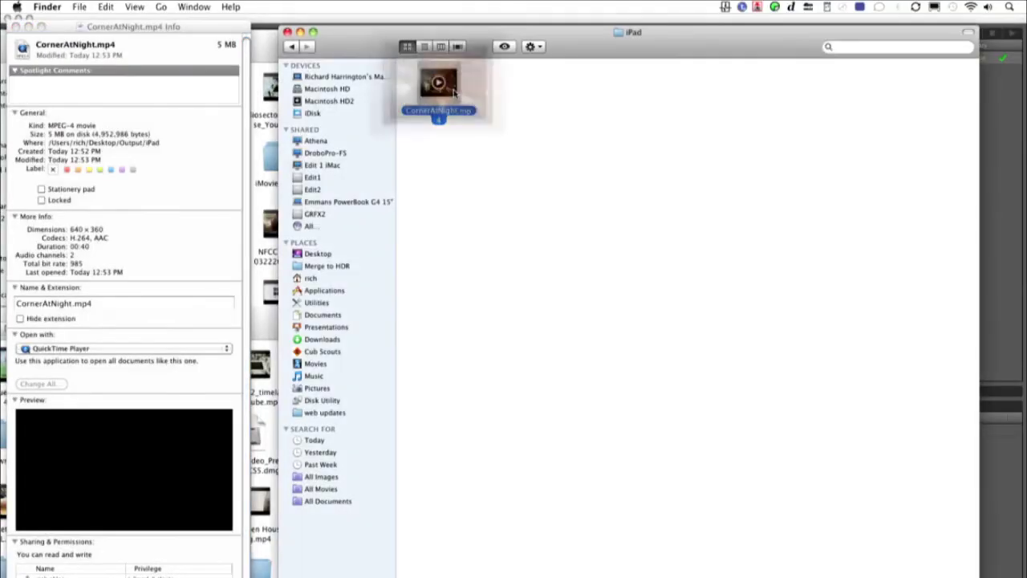
- Open the encoded CornerAtNight.mp4 in QuickTime Player for playback
double_click(453, 92)
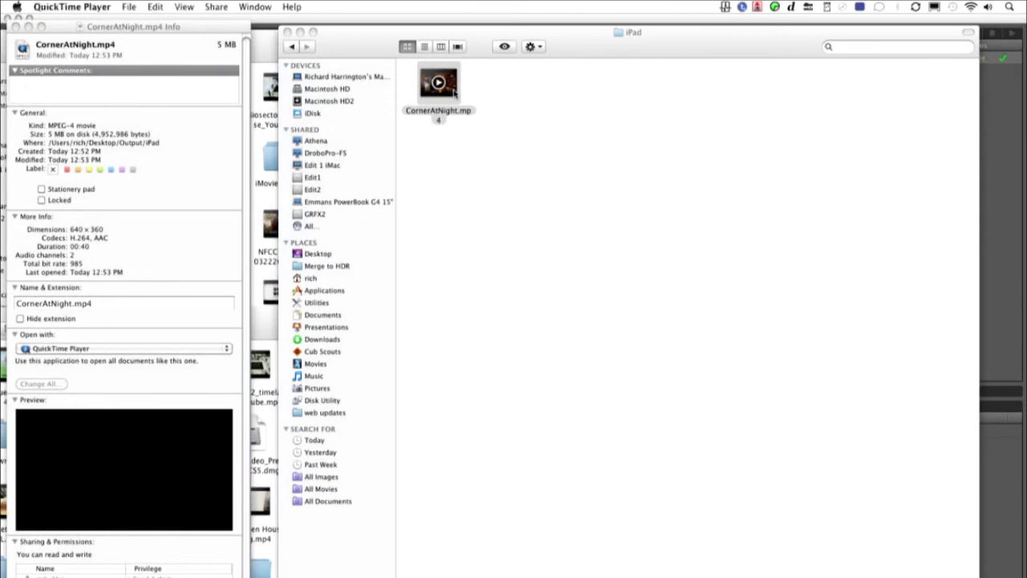